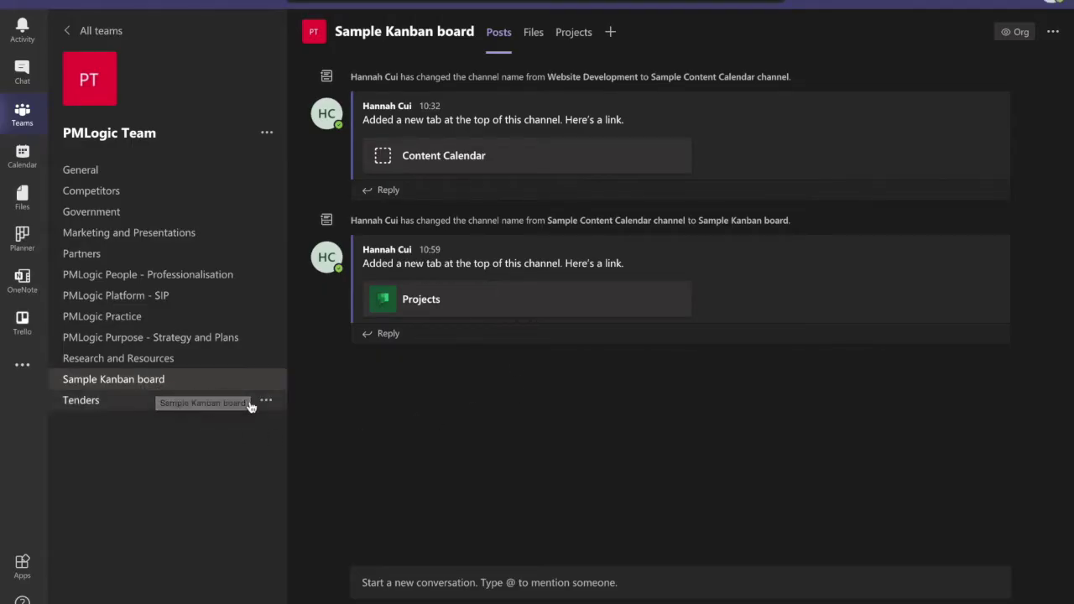
Add a Planner tab with a new plan named 'Website Revamp details' to the Sample Kanban board channel
click(611, 34)
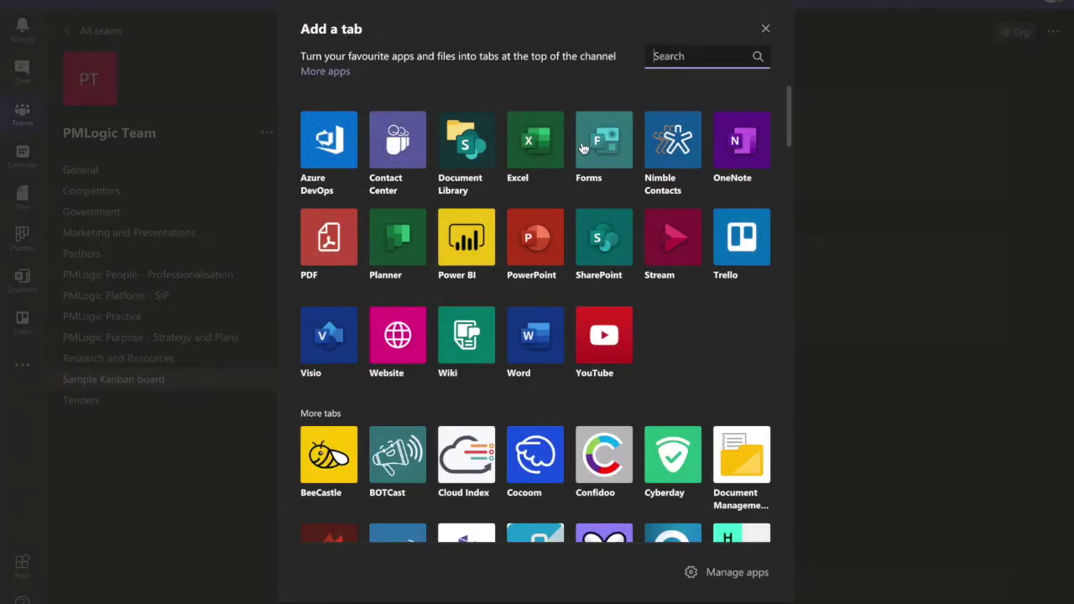
click(690, 58)
text(planner)
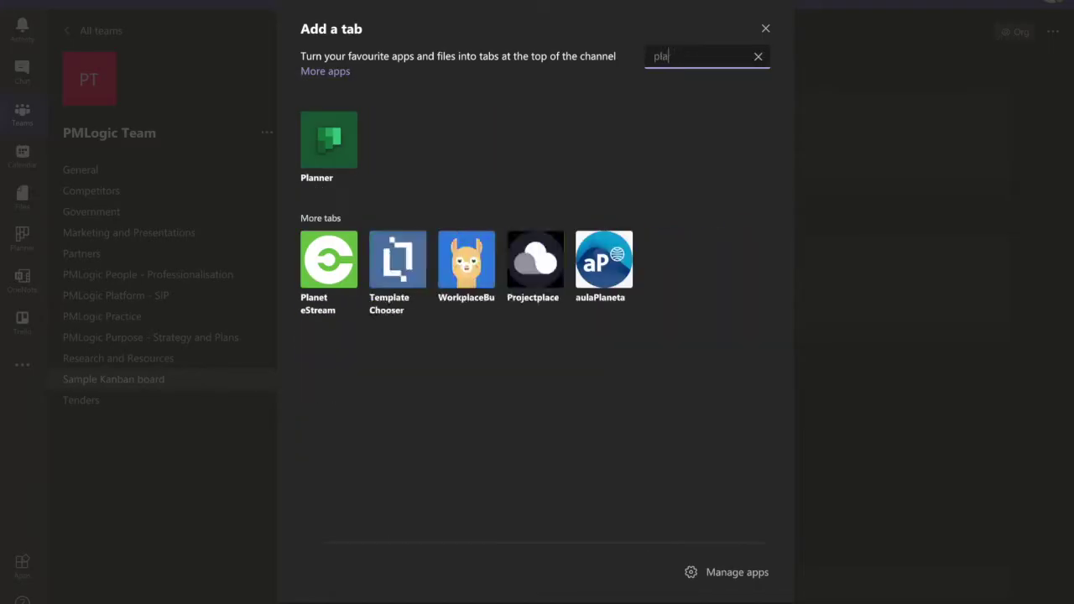
click(322, 141)
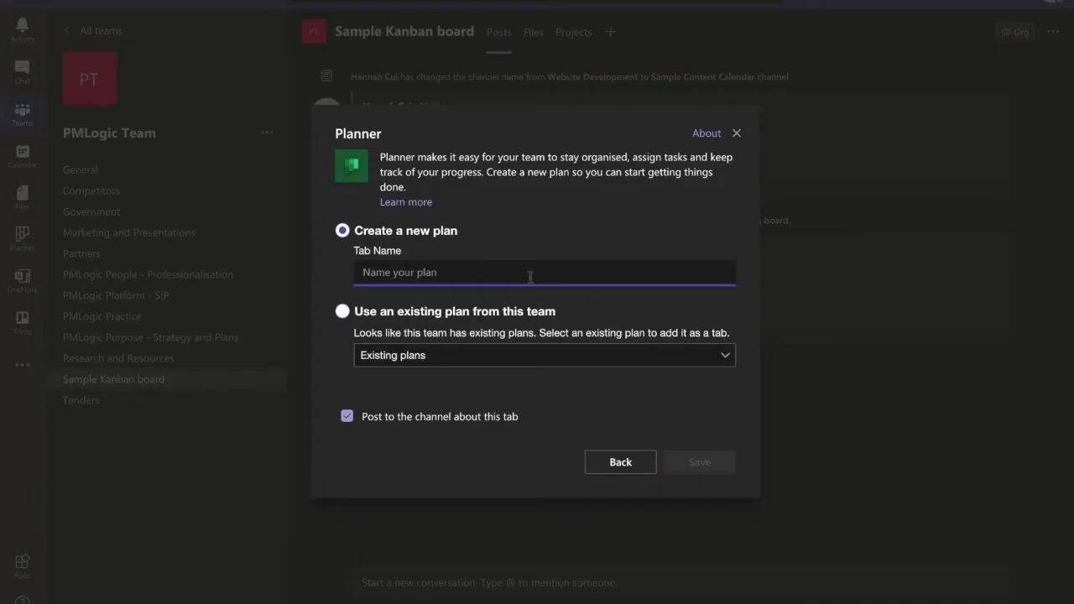
text(Website Re)
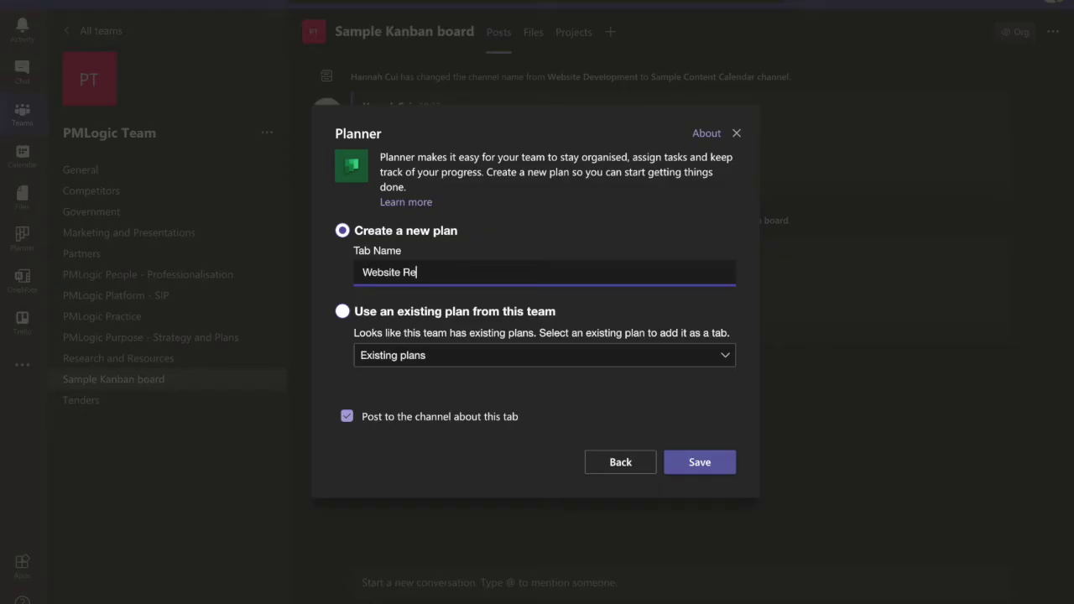
text(vamp details)
click(691, 464)
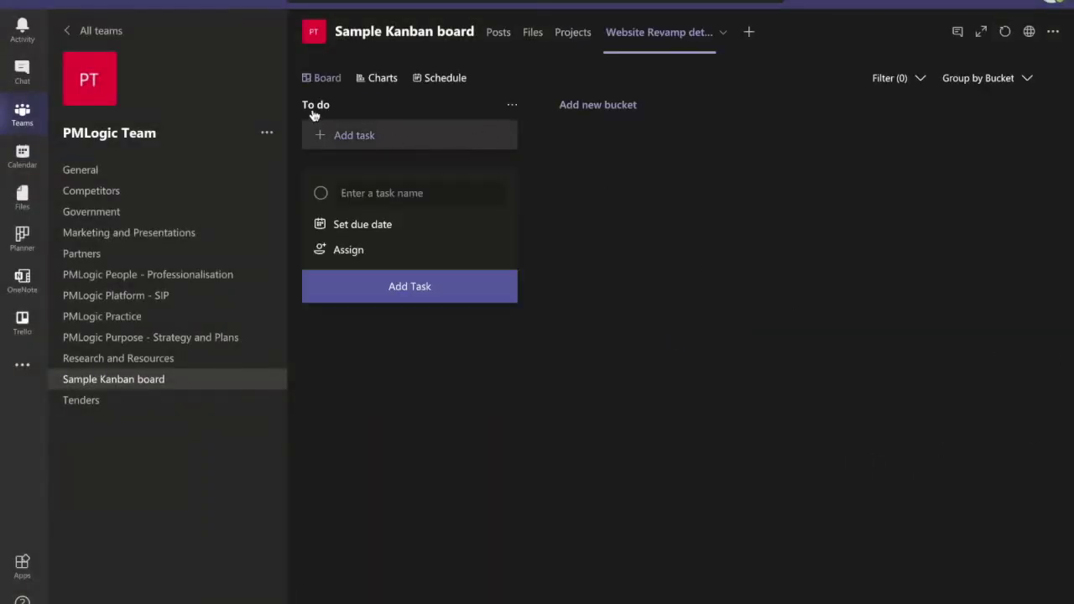
Rename the To do bucket to Backlog and add an In Progress bucket
click(316, 106)
key(ctrl+shift+Left)
key(ctrl+shift+Left)
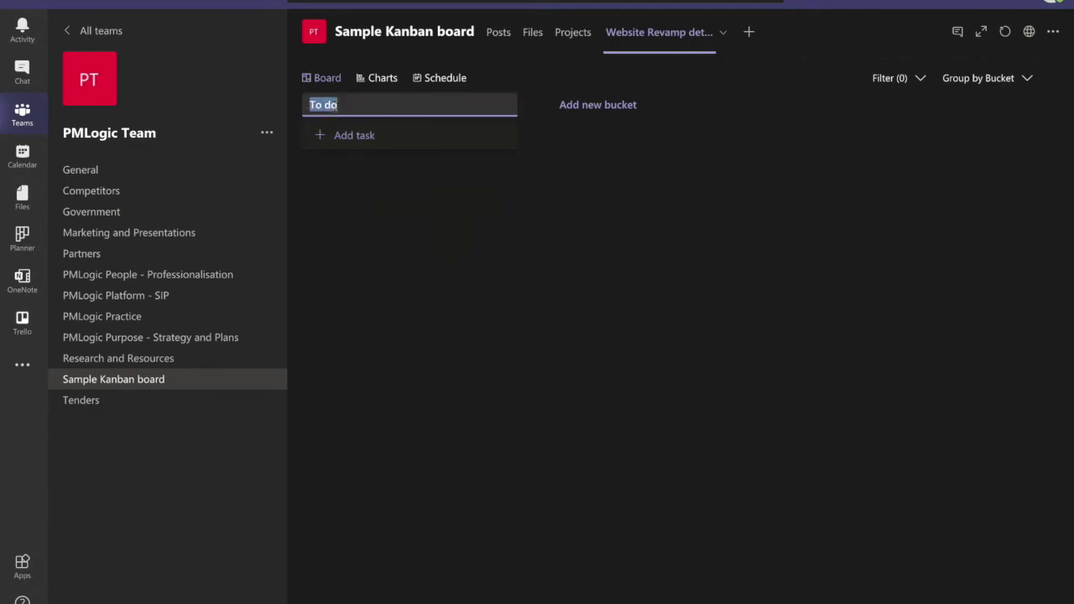
text(Backlog)
click(589, 107)
text(In Progress)
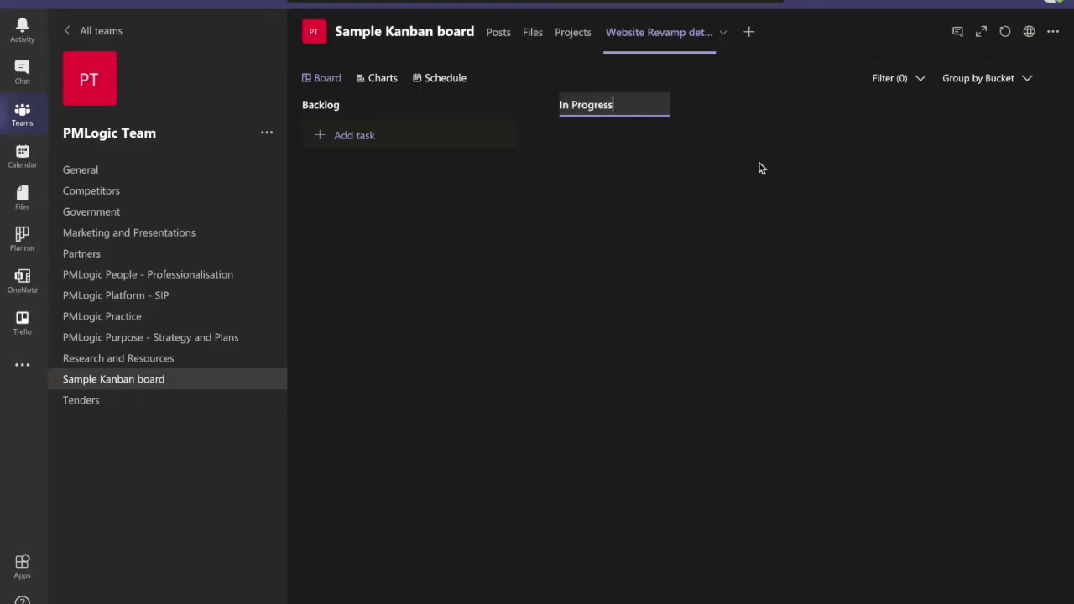
key(Return)
Add two more buckets named Editing/Reviewing/Testing and Complete
click(827, 106)
text(Editing/Reviewing/Tes)
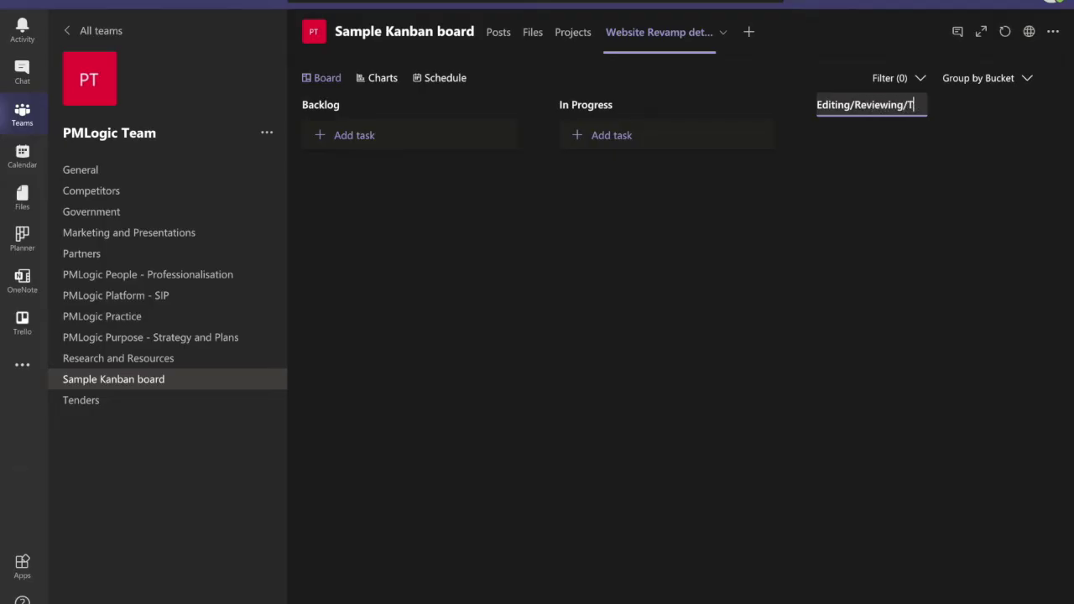
text(ting)
key(Return)
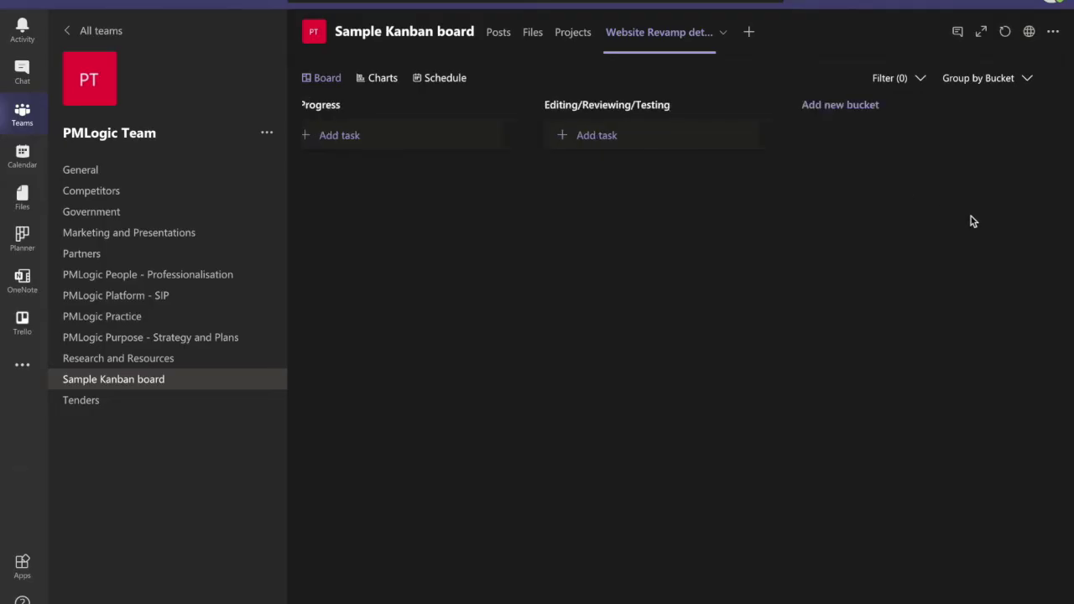
click(876, 102)
text(Complete)
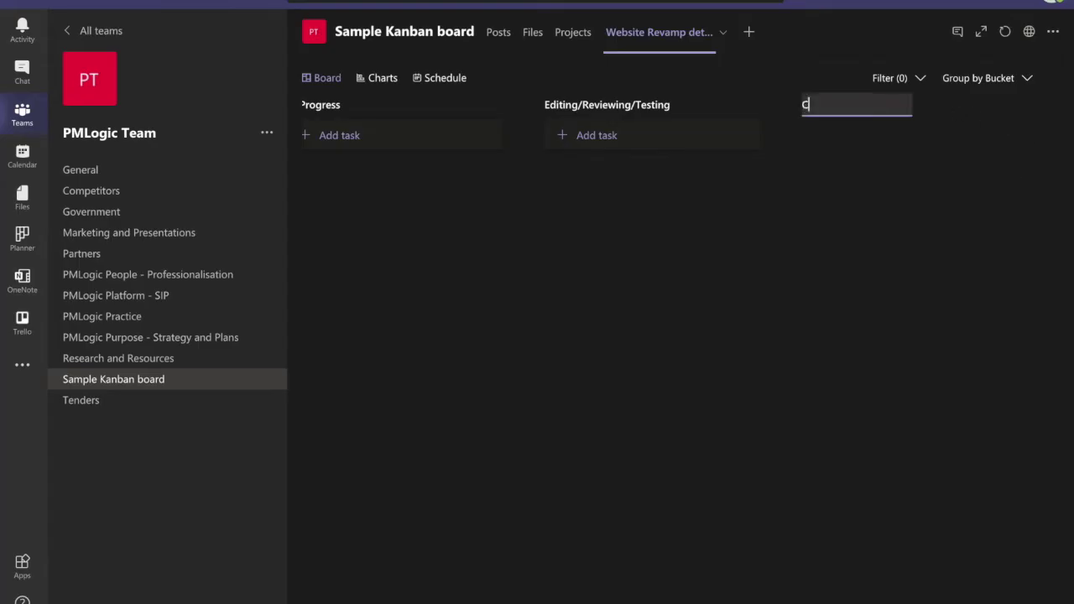
key(Return)
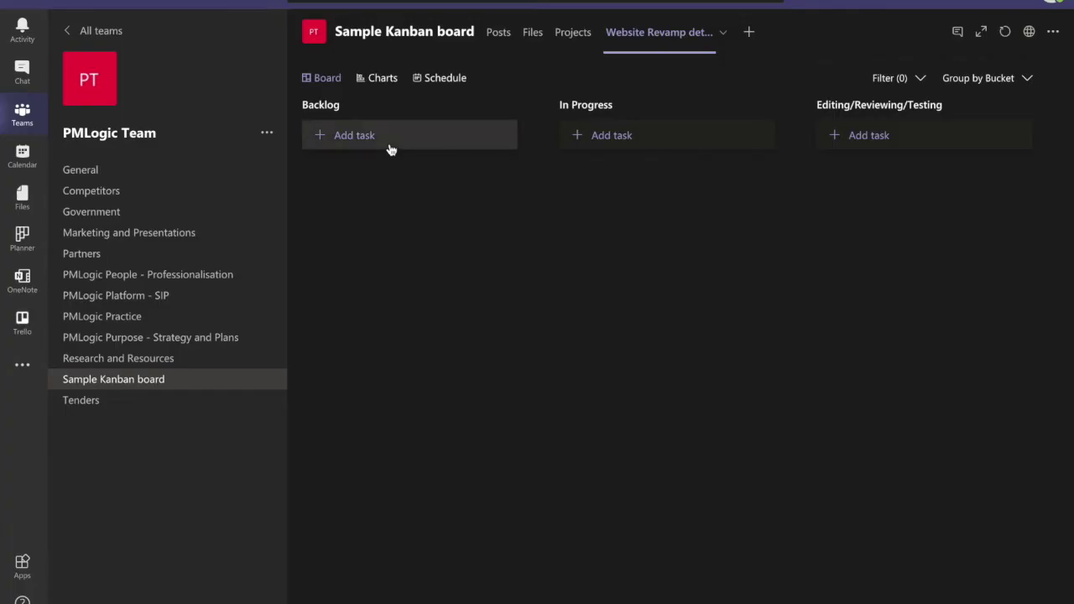
click(390, 147)
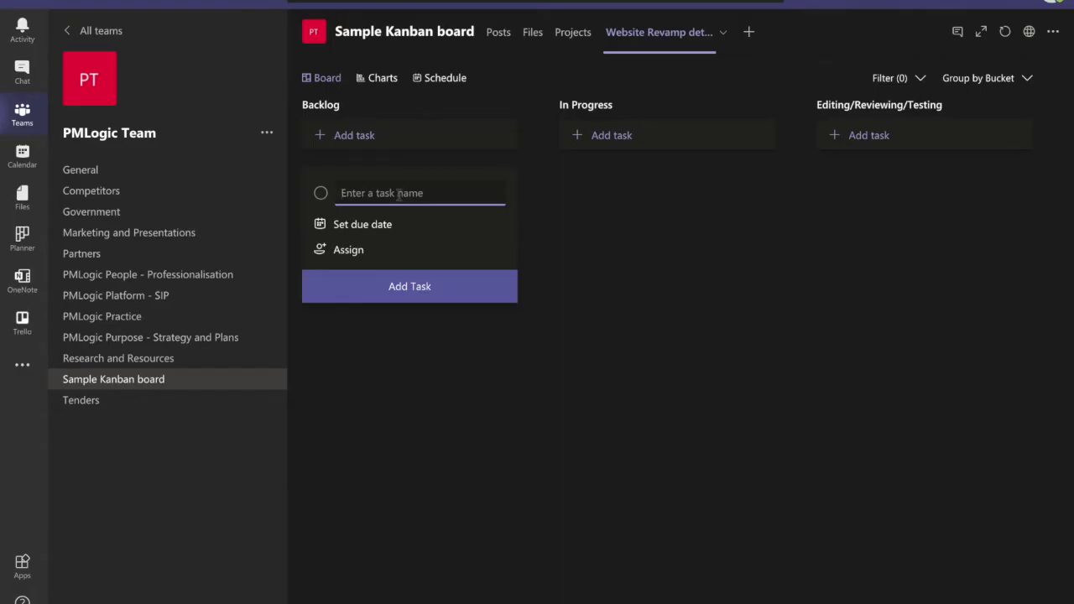
Name the new Backlog task 'Logo' and set its due date to 1 July 2020
text(R)
key(BackSpace)
text(H)
key(BackSpace)
text(Logo)
click(441, 231)
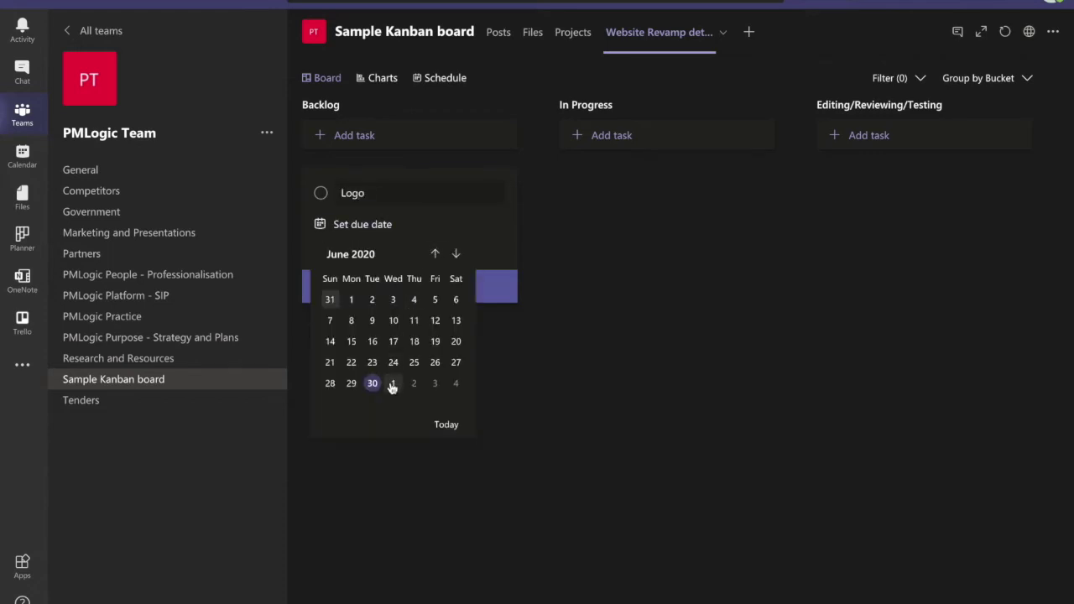
click(391, 383)
Assign the Logo task to a team member and add it to Backlog
click(386, 251)
click(346, 413)
click(679, 313)
click(428, 296)
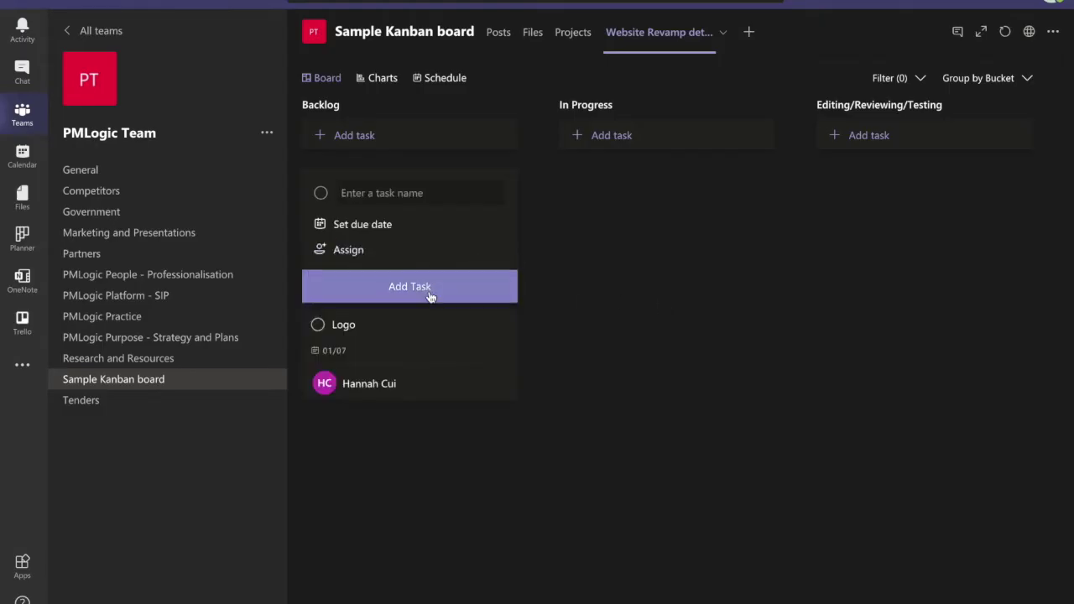
click(409, 334)
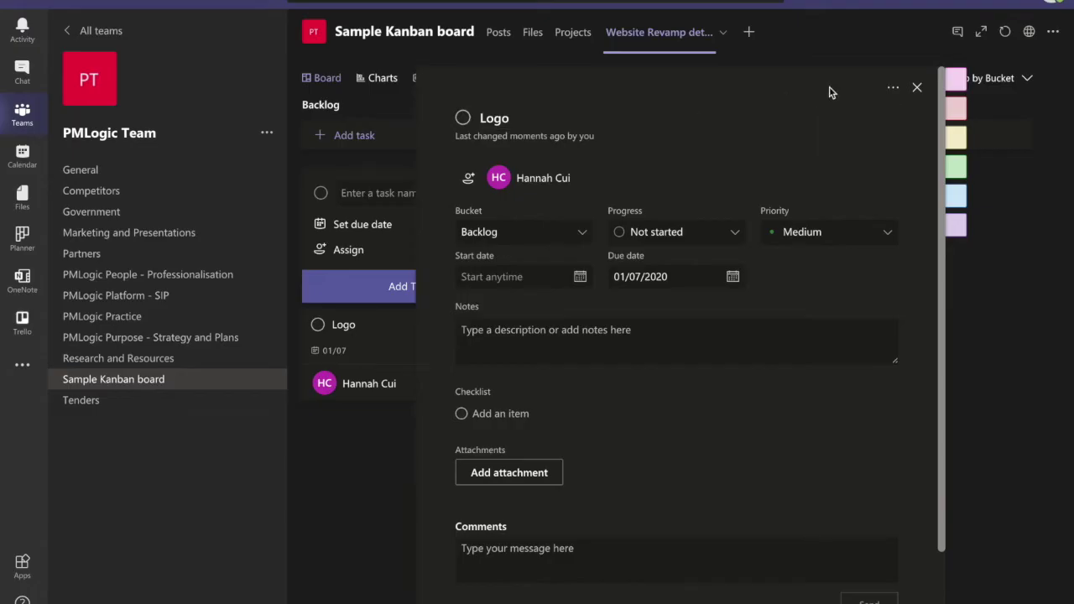
Add the checklist items 'Resize for different purposes' and a light/dark versions item
click(505, 414)
text(Resize for different purposes)
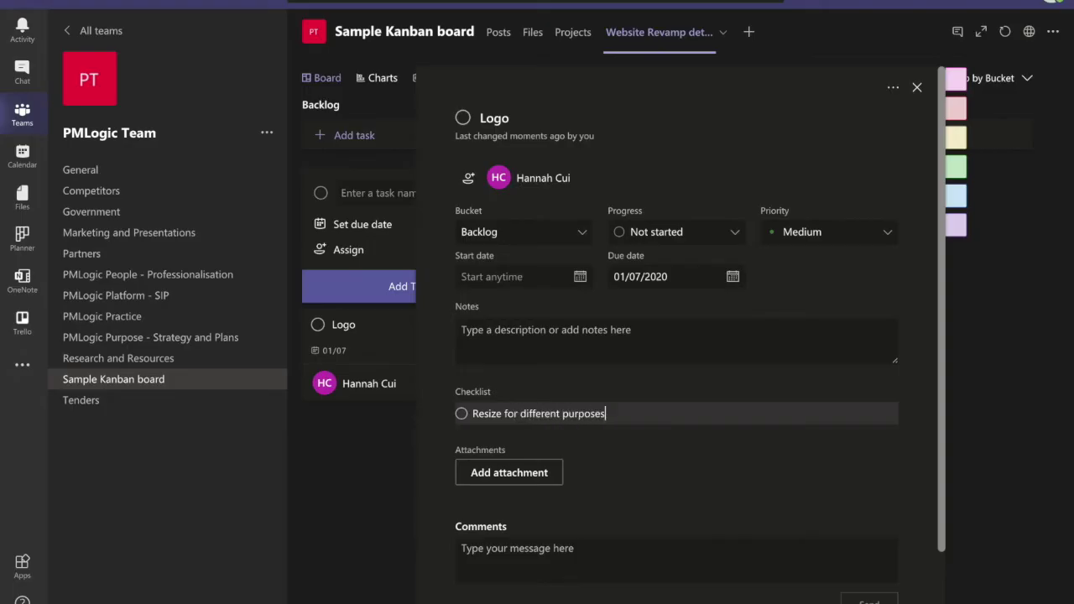
key(Return)
text(Light version/dark bersion)
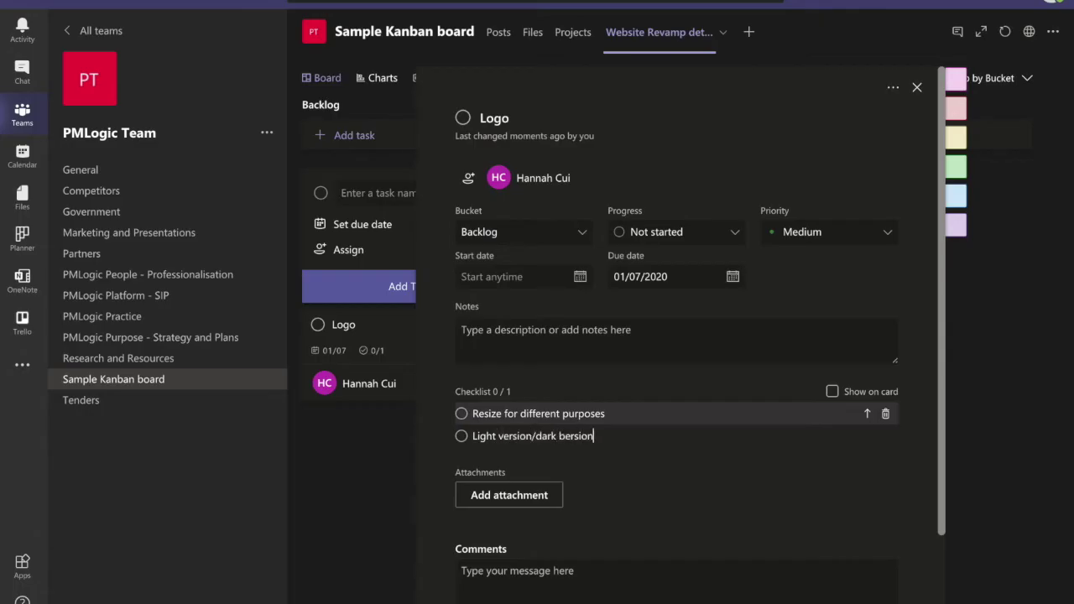
key(Return)
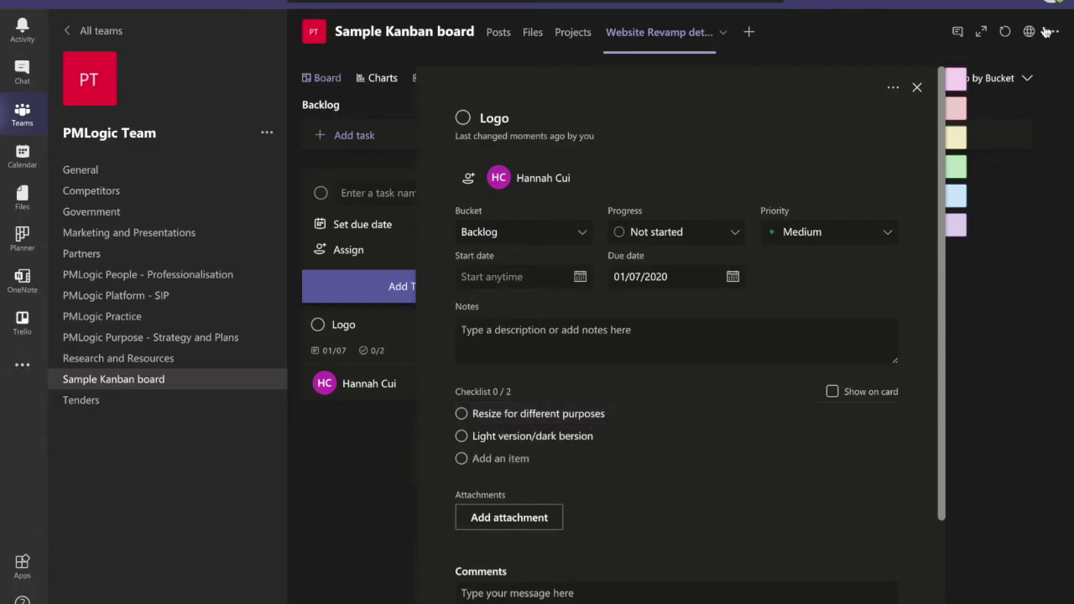
Apply the pink label renamed 'Website' to the Logo task and close its details
mouse_move(1019, 95)
text(Website)
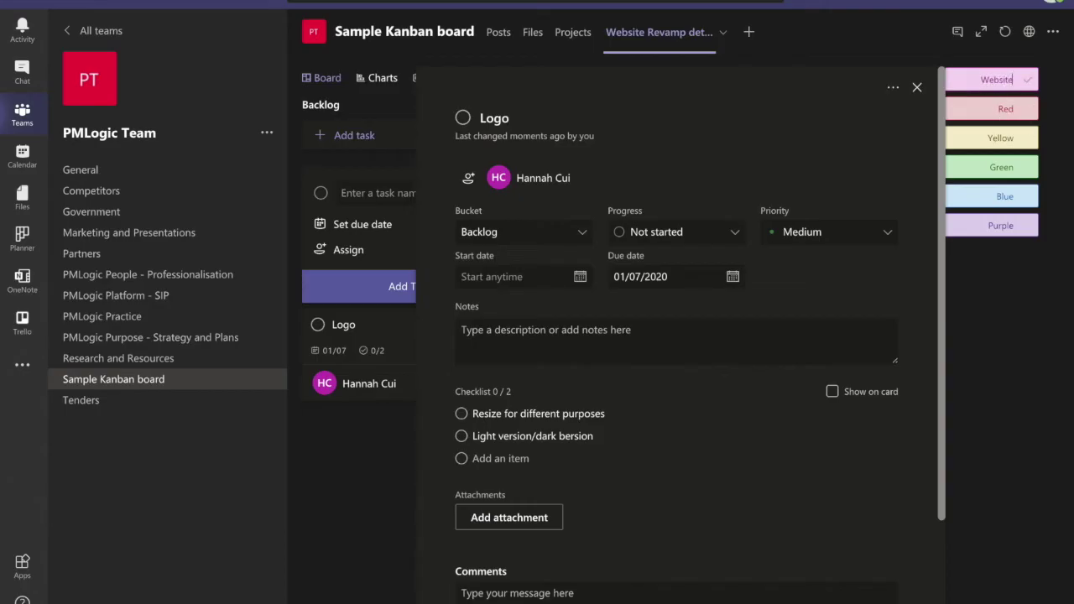
key(Return)
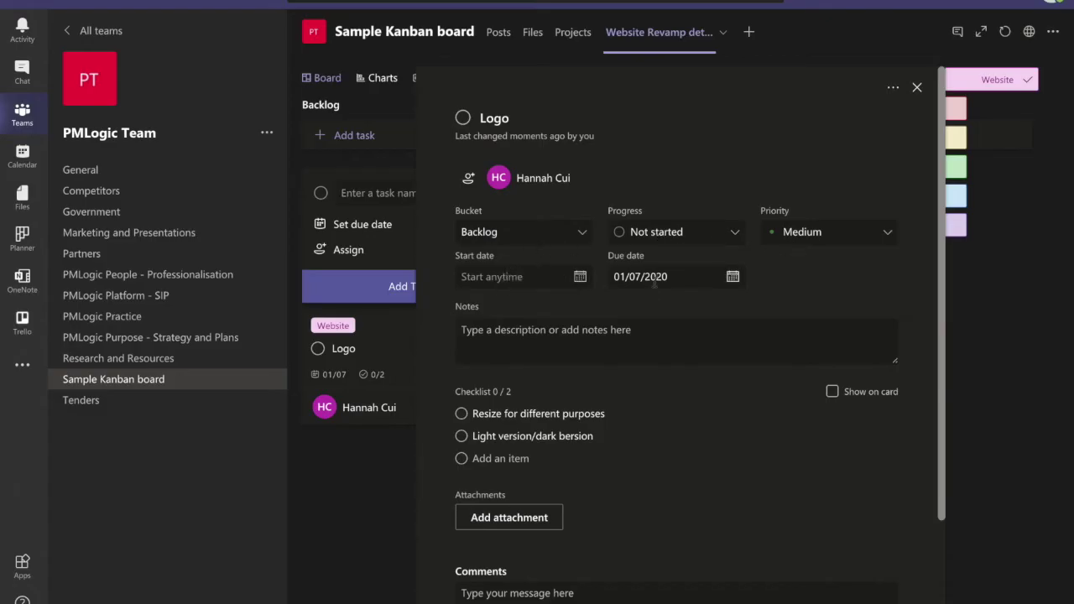
click(552, 336)
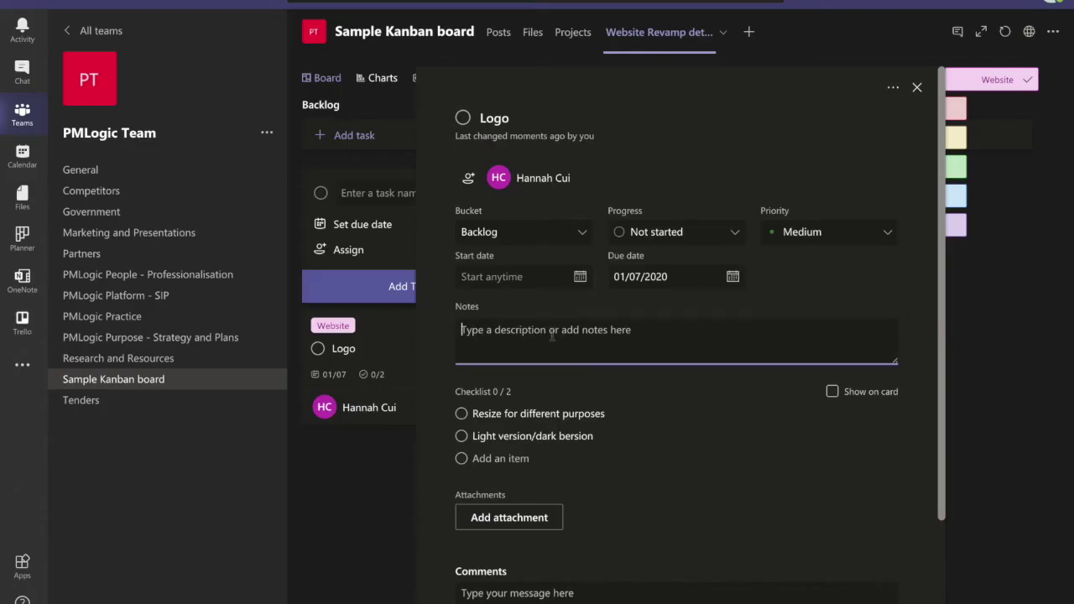
scroll(553, 356, down, 3)
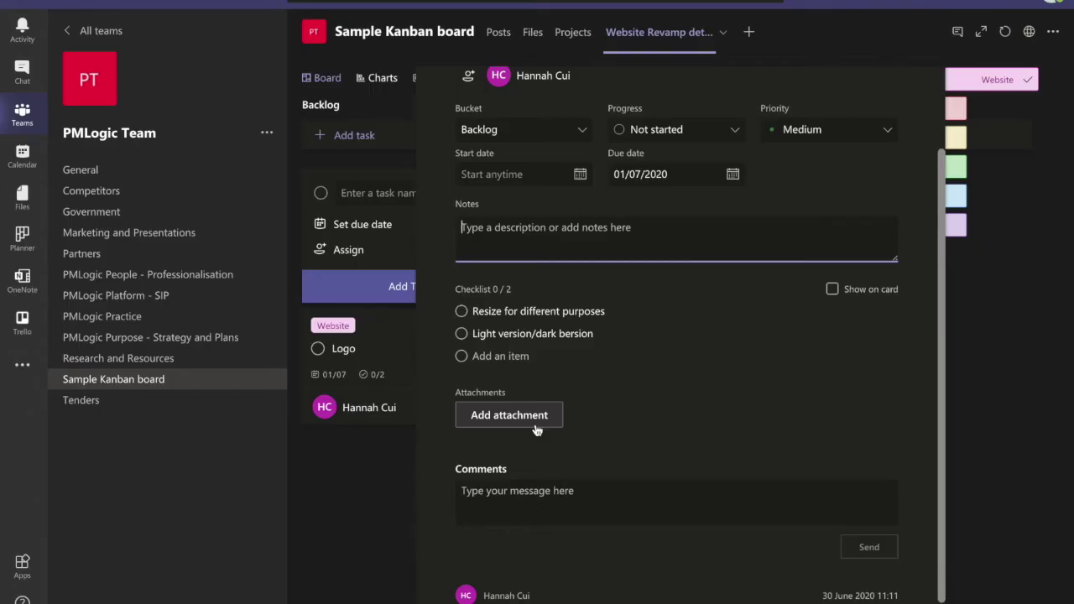
click(1030, 391)
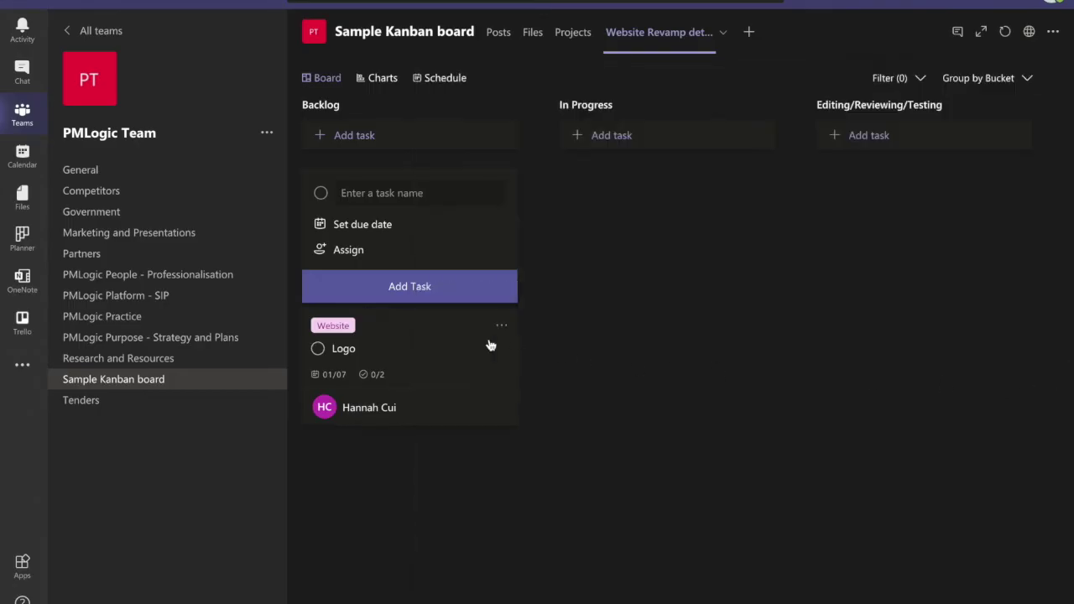
Drag the Logo task into In Progress, then view the plan's Schedule calendar
mouse_move(405, 358)
mouse_down()
mouse_move(576, 350)
mouse_move(674, 223)
mouse_move(634, 236)
mouse_move(645, 213)
mouse_move(970, 223)
mouse_move(957, 210)
mouse_up()
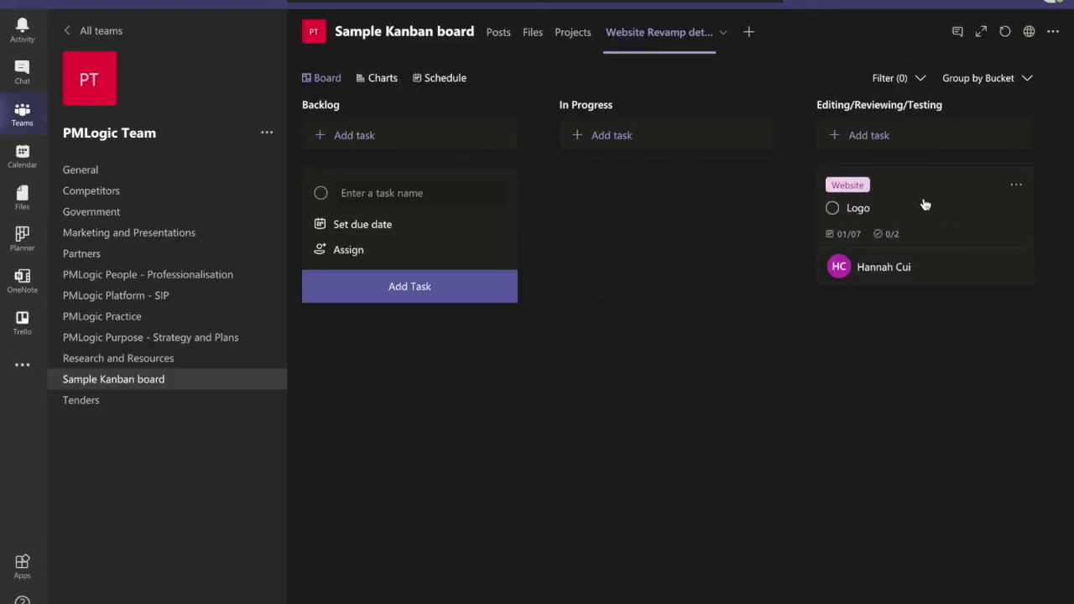
scroll(758, 230, right, 3)
mouse_move(757, 230)
mouse_down()
mouse_move(965, 226)
mouse_move(987, 215)
mouse_move(465, 199)
mouse_move(438, 226)
mouse_up()
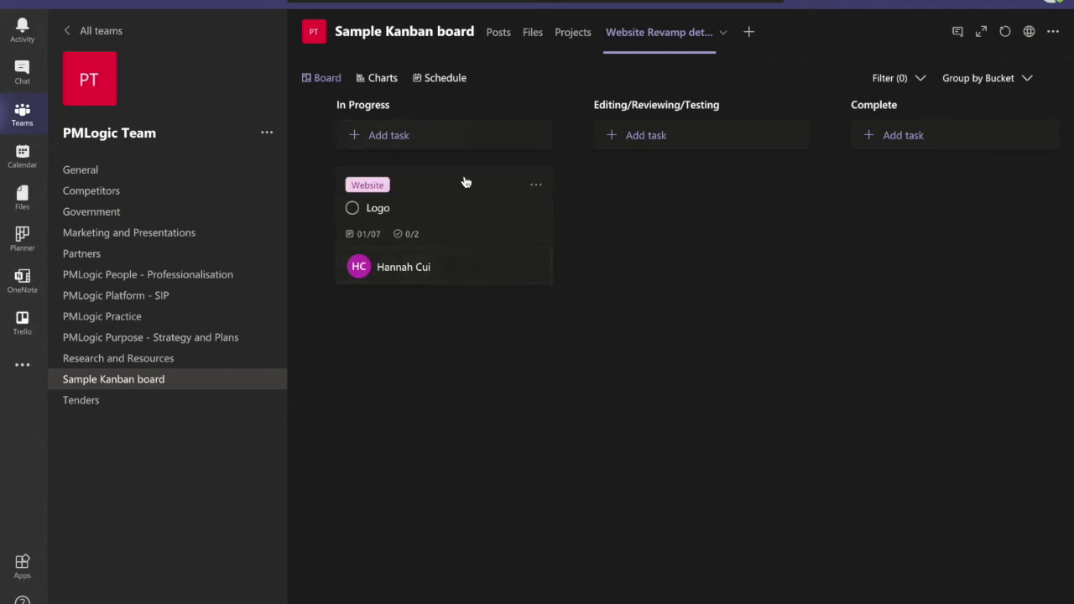
click(436, 87)
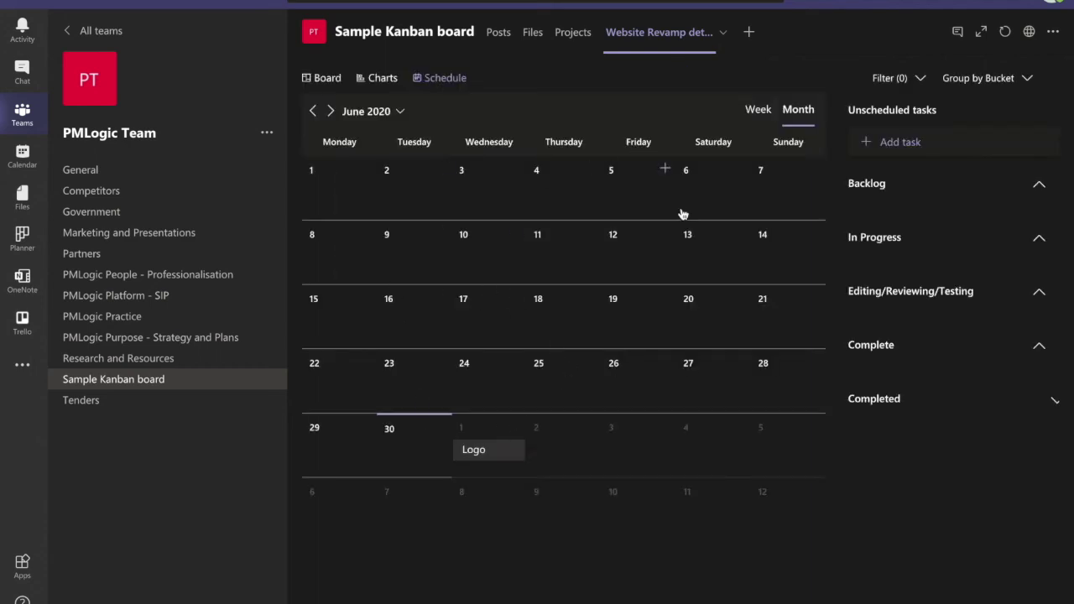
Switch back to the Board view and move the Logo task from In Progress to Backlog
drag(484, 461, 568, 462)
click(311, 80)
mouse_move(628, 242)
mouse_down()
mouse_move(496, 209)
mouse_move(402, 230)
mouse_move(411, 240)
mouse_up()
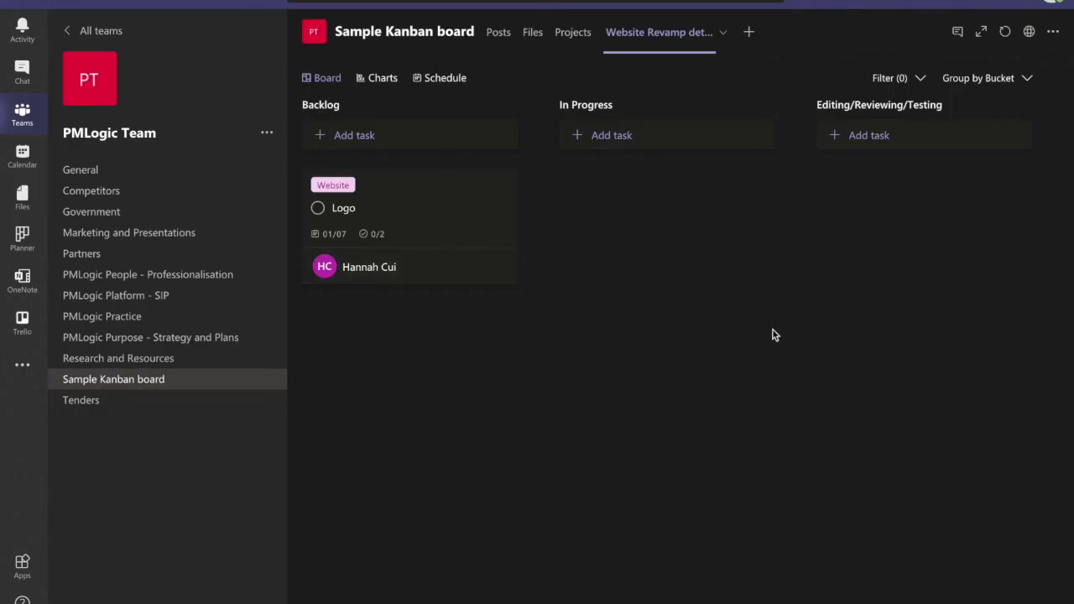
mouse_move(445, 206)
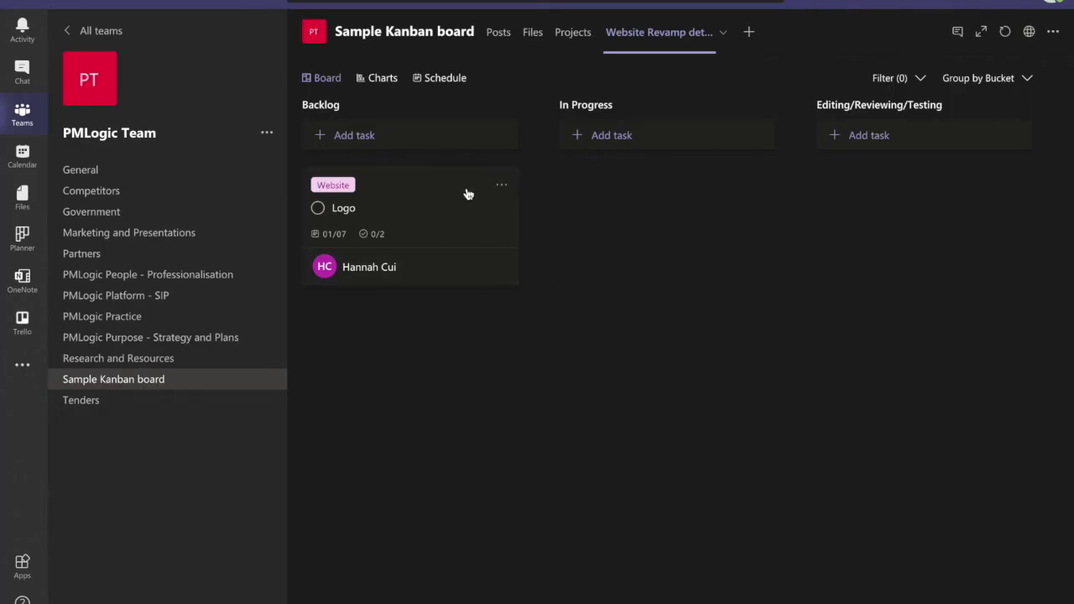